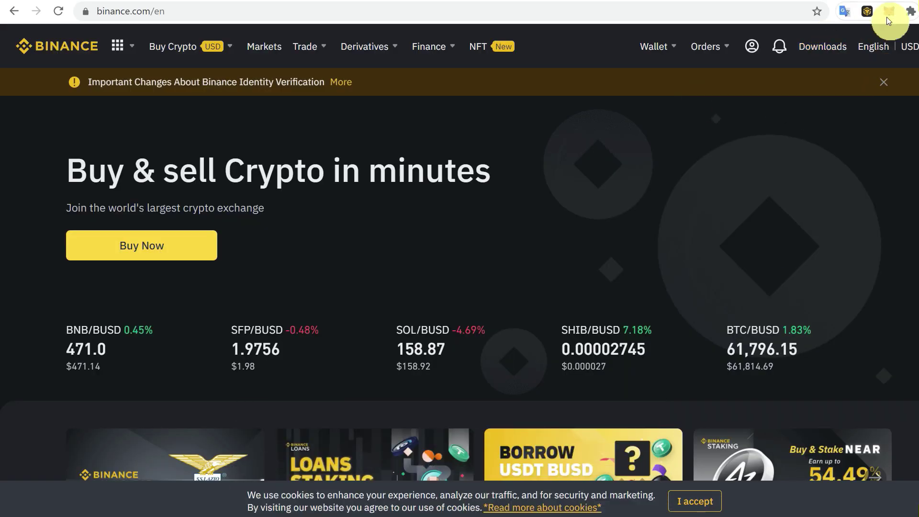
- In MetaMask on Matic Mainnet, pick MATIC (426.1617 balance) from Assets and start a Send
click(888, 10)
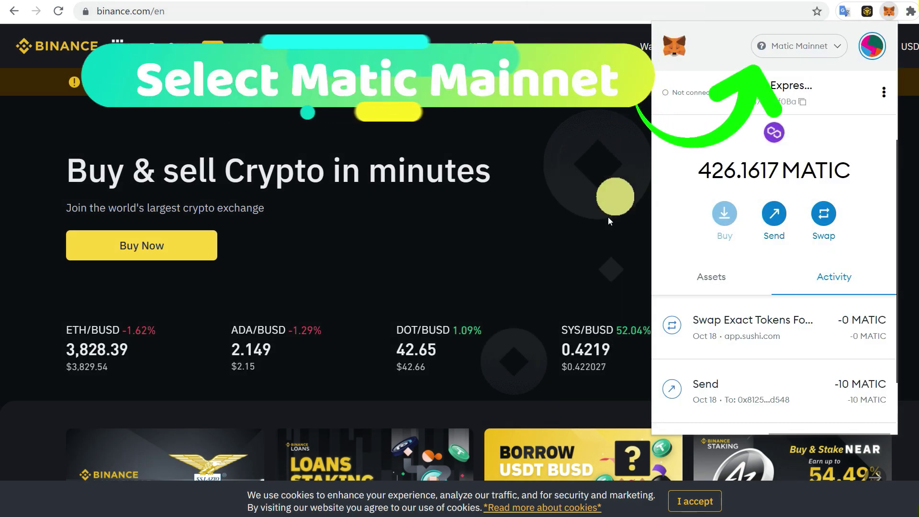
click(716, 278)
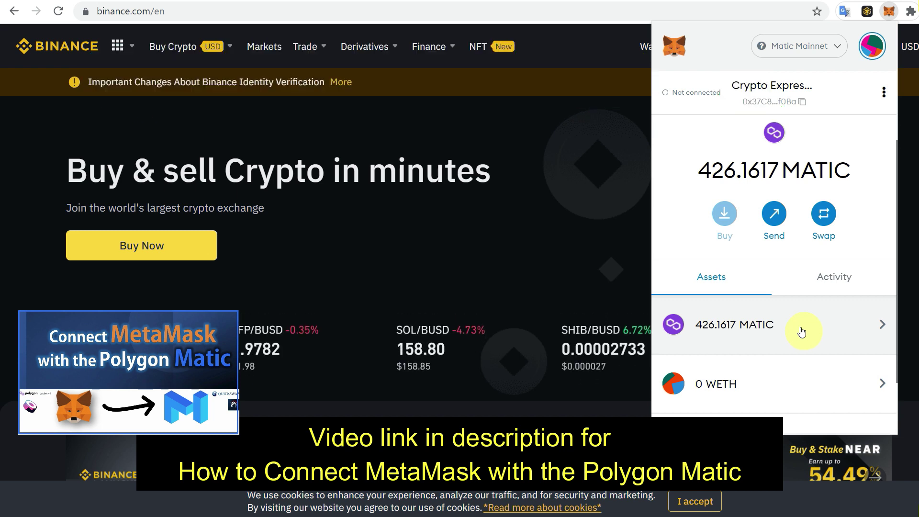
scroll(802, 315, down, 2)
click(803, 273)
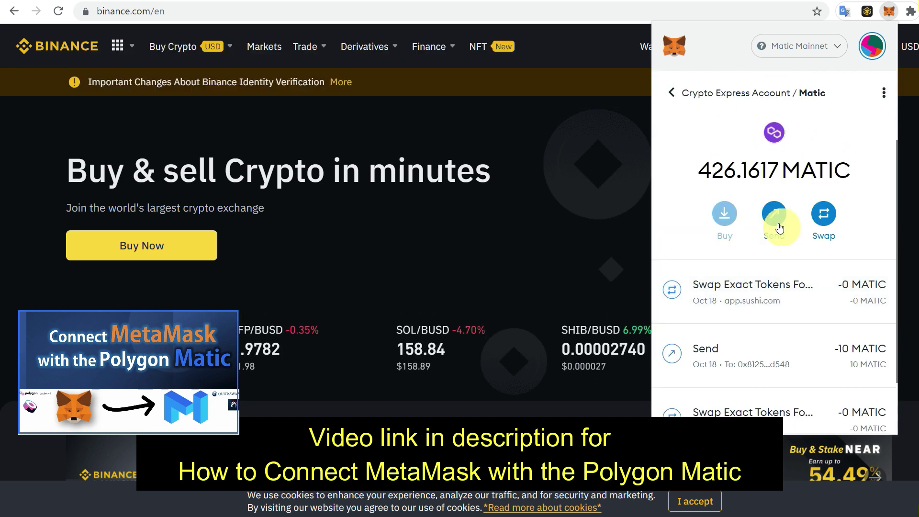
click(771, 219)
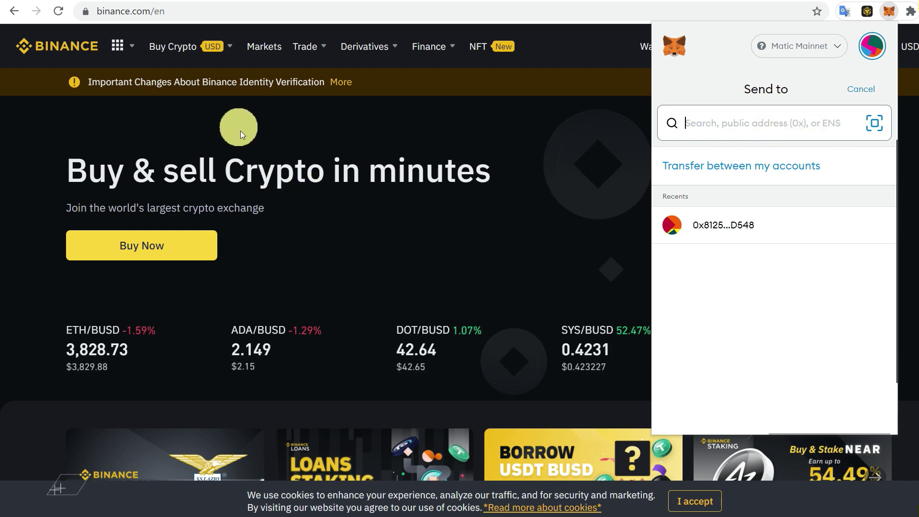
- Back in Binance, open the Fiat and Spot wallet and search the coin list for MATIC
click(325, 206)
mouse_move(655, 46)
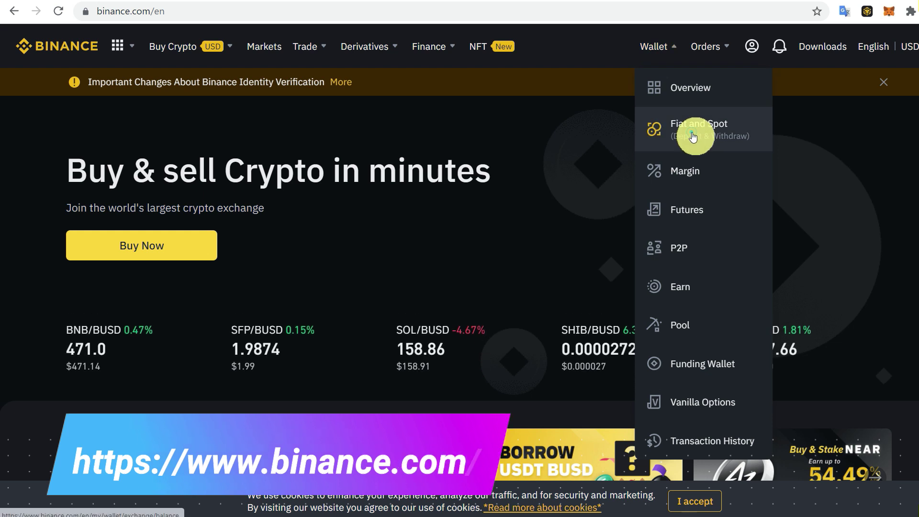
click(689, 130)
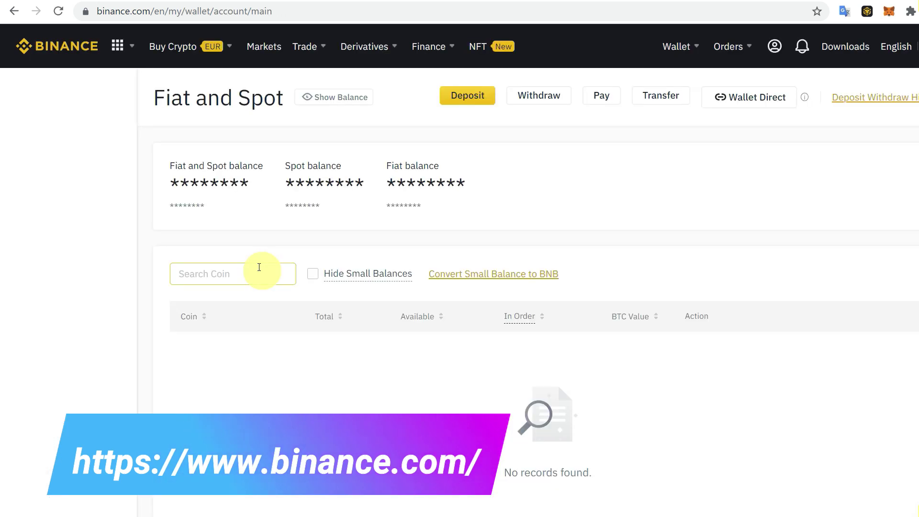
click(250, 275)
click(229, 307)
text(mat)
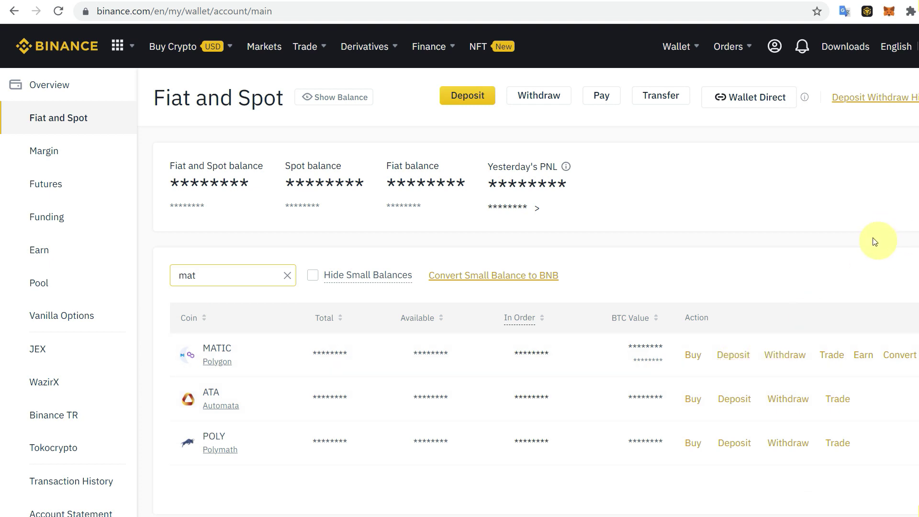
- Open the MATIC deposit page and set the deposit network to MATIC Polygon
click(738, 356)
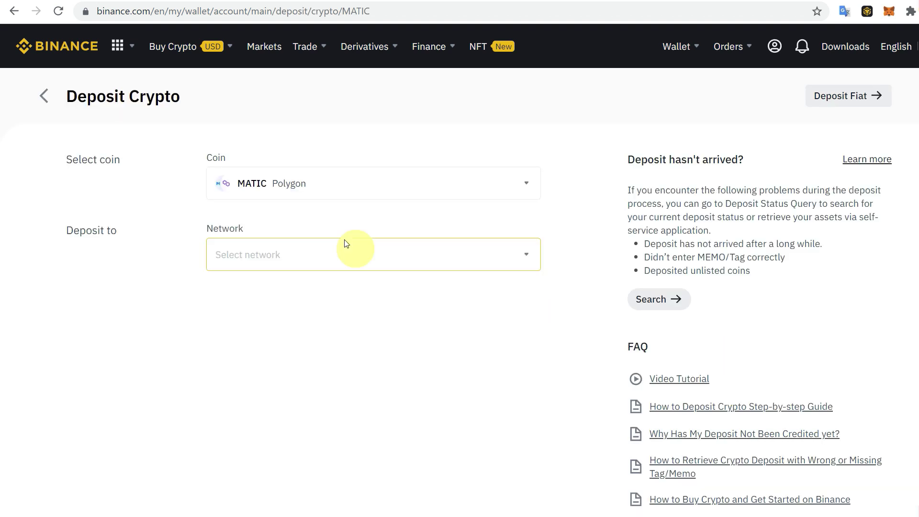
click(353, 201)
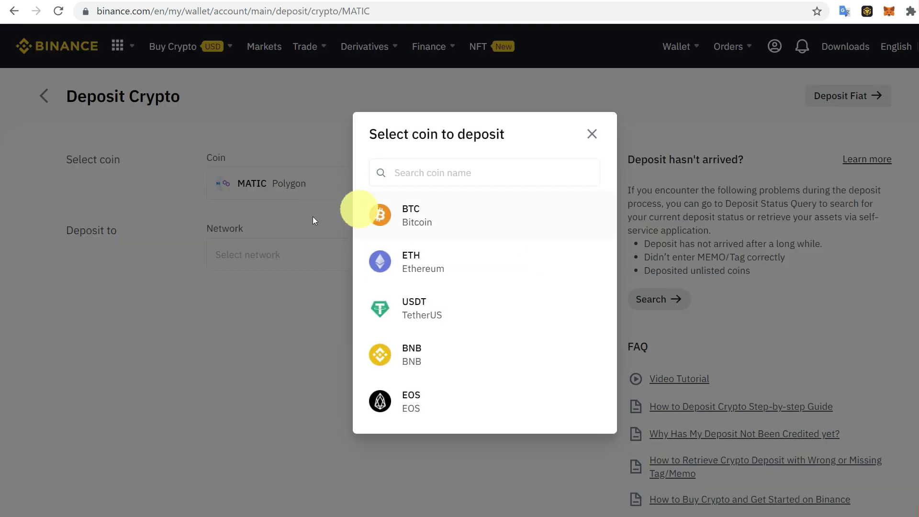
click(593, 138)
click(333, 267)
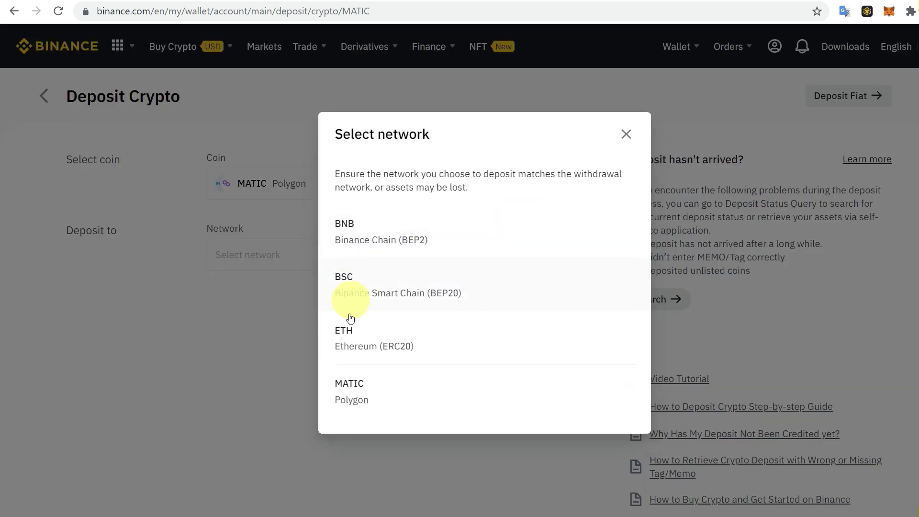
click(370, 396)
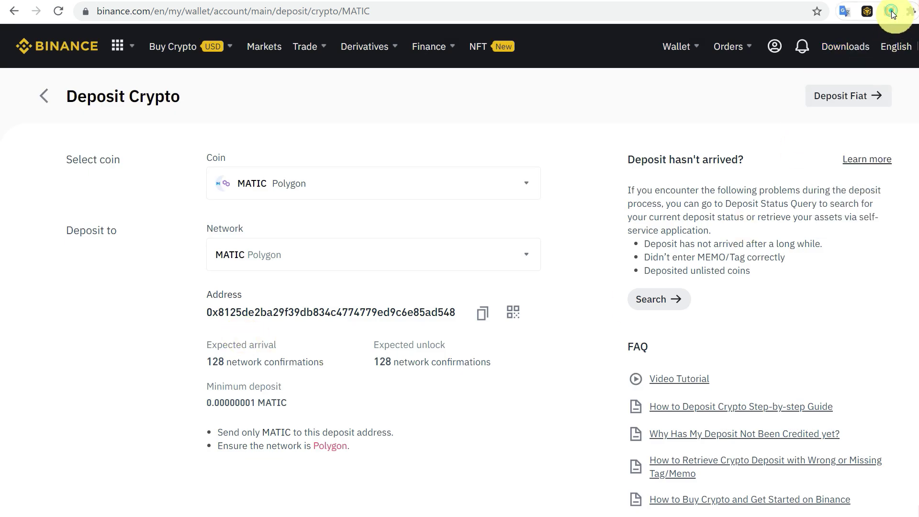
click(891, 11)
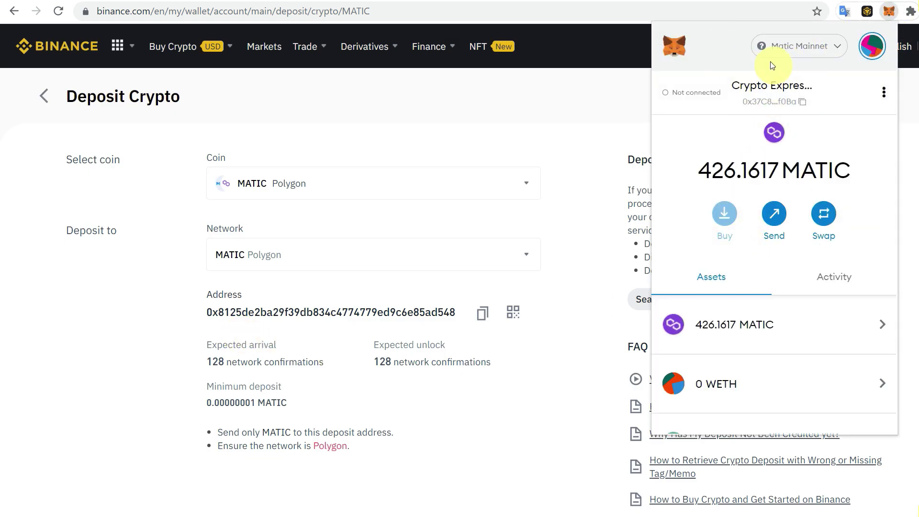
- Copy the Binance deposit address into MetaMask's recipient field and set the amount to 420 MATIC
click(486, 316)
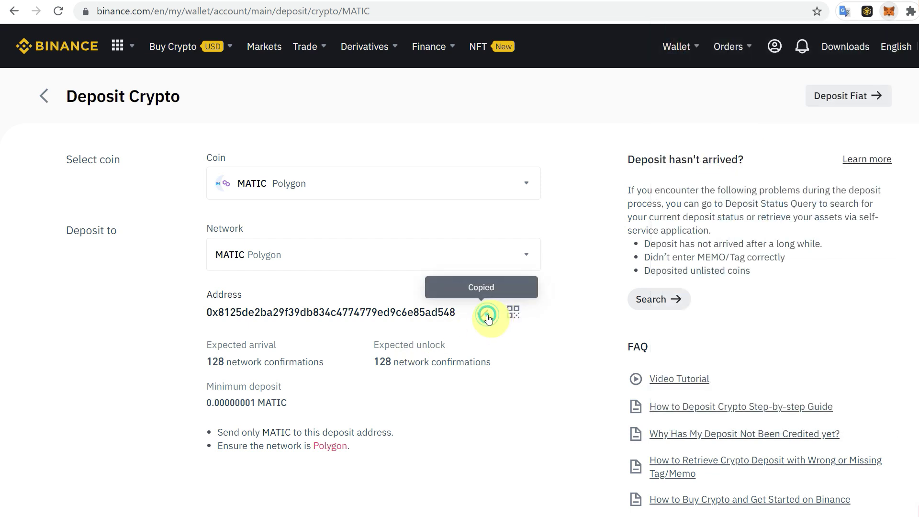
click(891, 13)
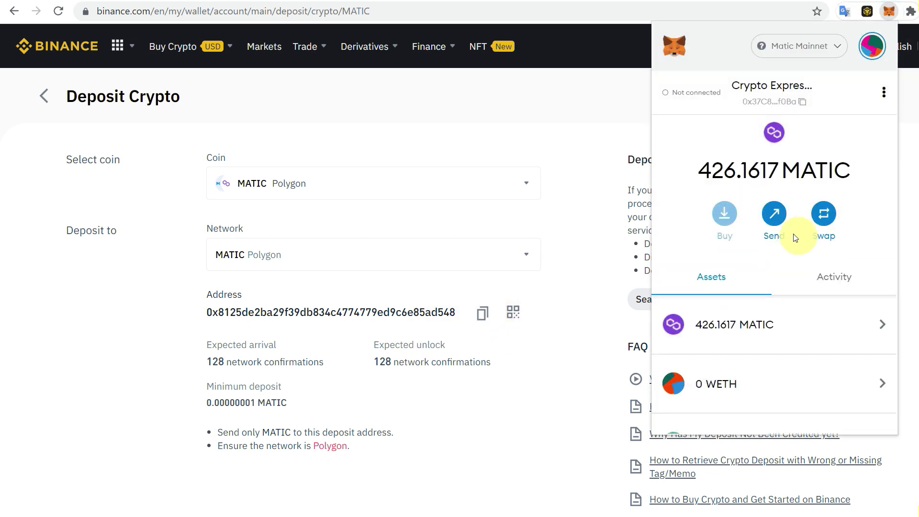
click(802, 337)
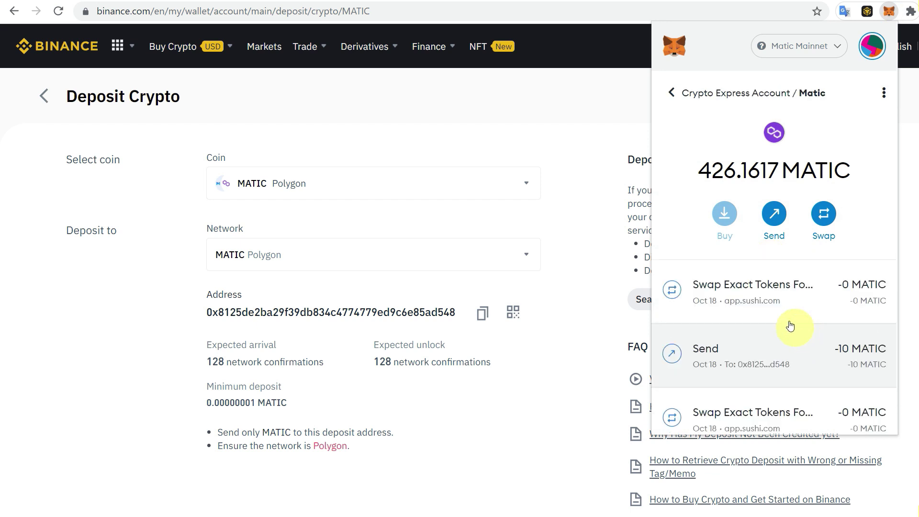
click(774, 213)
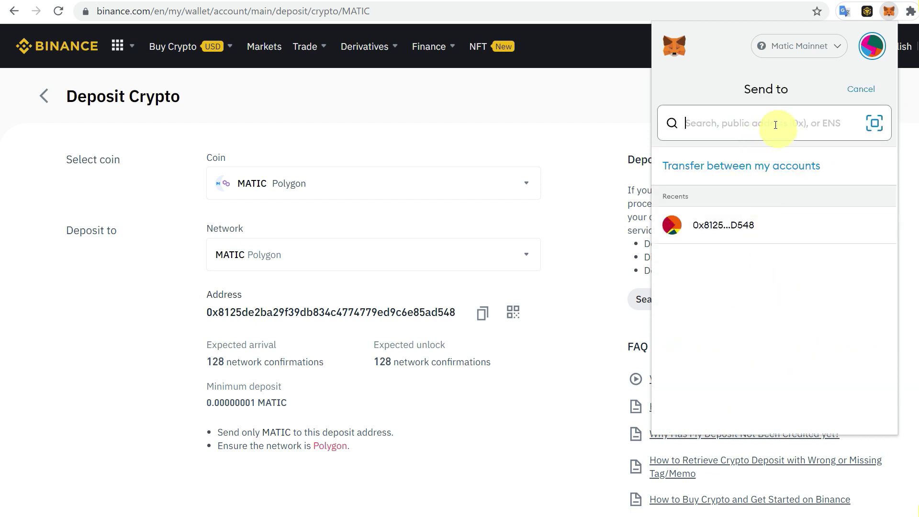
key(ctrl+v)
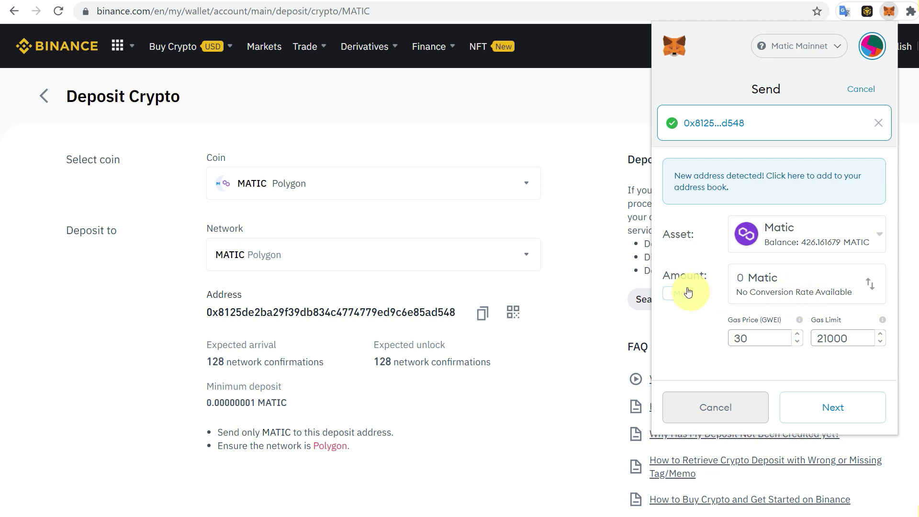
click(689, 293)
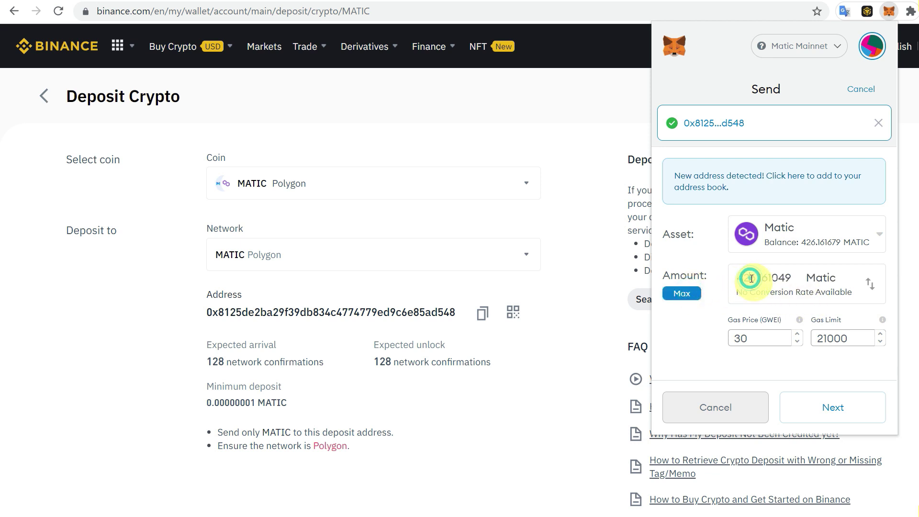
drag(750, 279, 807, 279)
text(0)
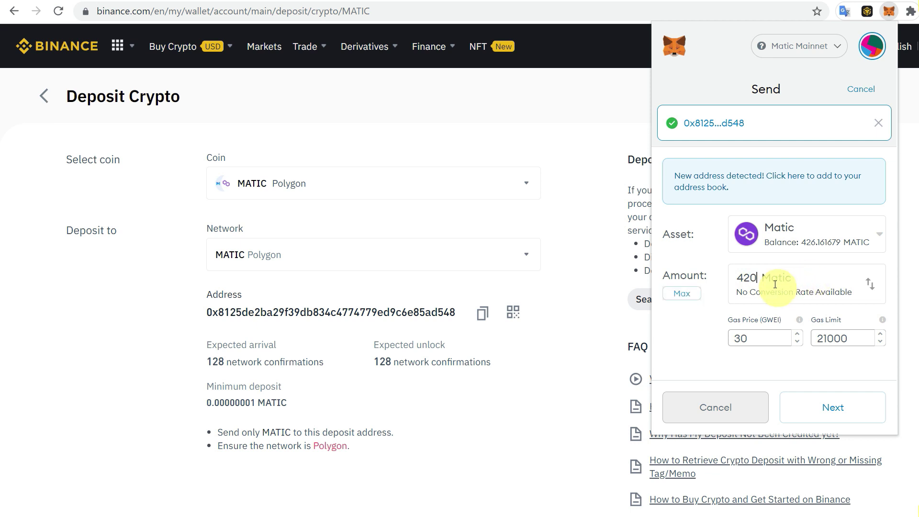
- Confirm and submit the 420 MATIC transfer to the Binance deposit address
click(833, 409)
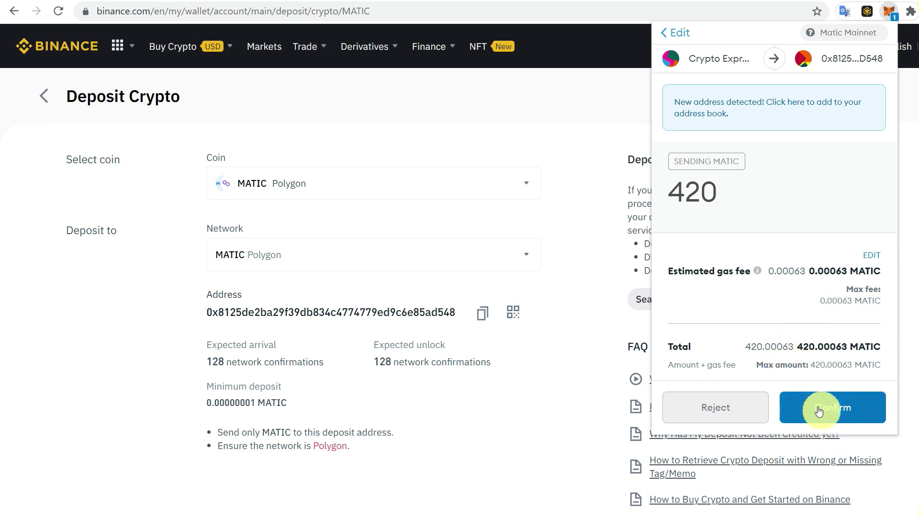
click(819, 410)
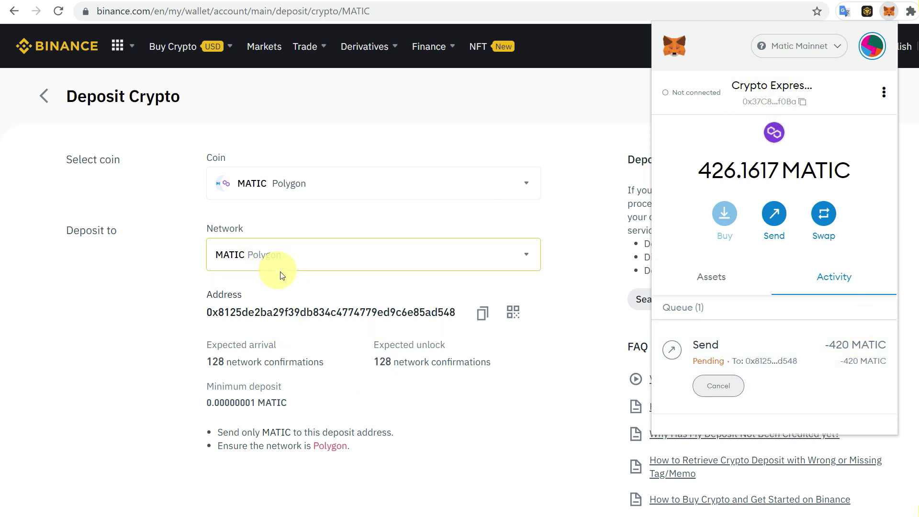
scroll(373, 307, down, 1)
scroll(373, 307, down, 1)
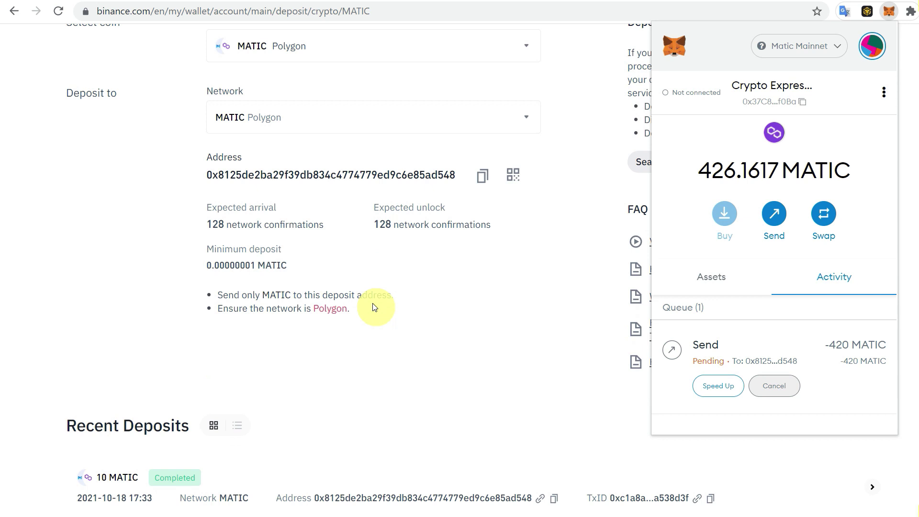
scroll(373, 307, up, 2)
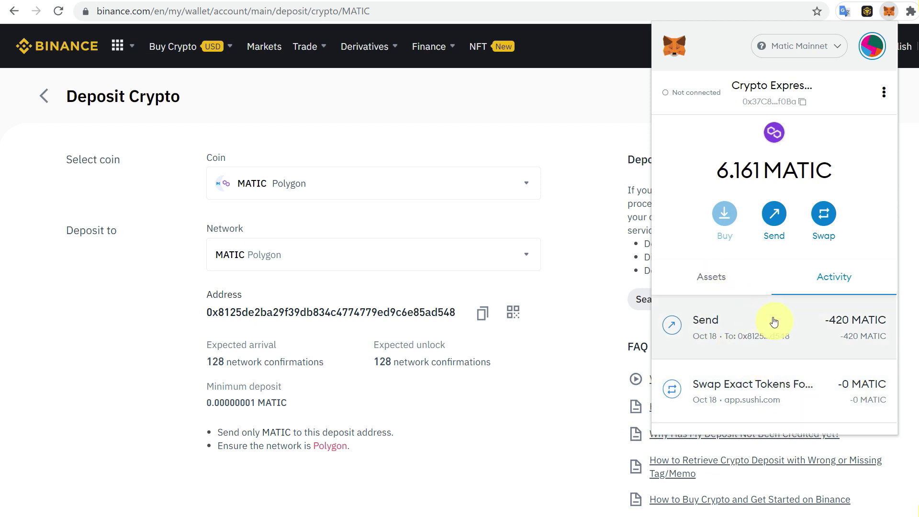
- Open the sent 420 MATIC transaction's details and view it on Polygonscan
click(816, 332)
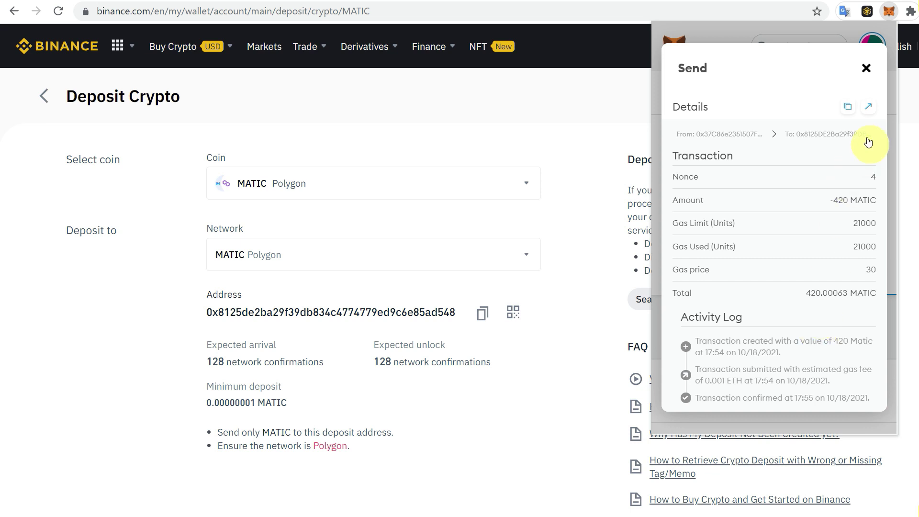
click(868, 107)
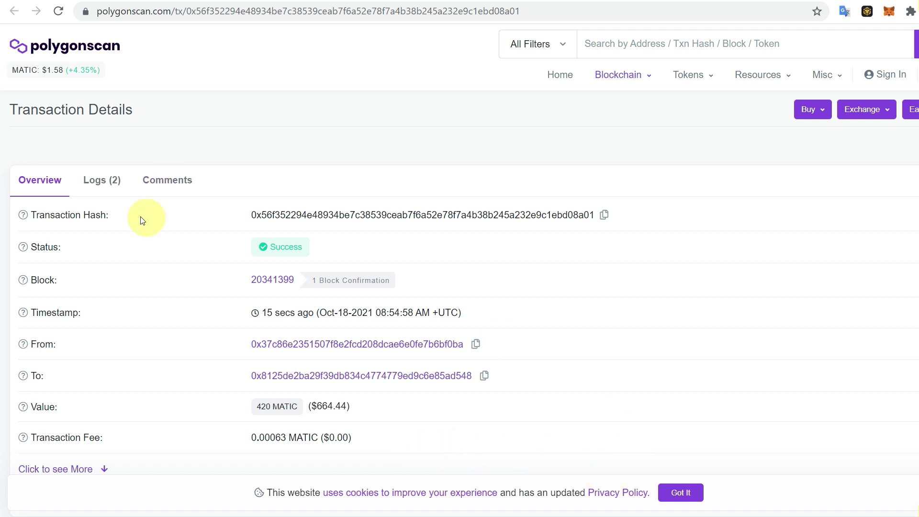
- Return to the Binance Deposit Crypto tab to check Recent Deposits for the 420 MATIC
click(147, 6)
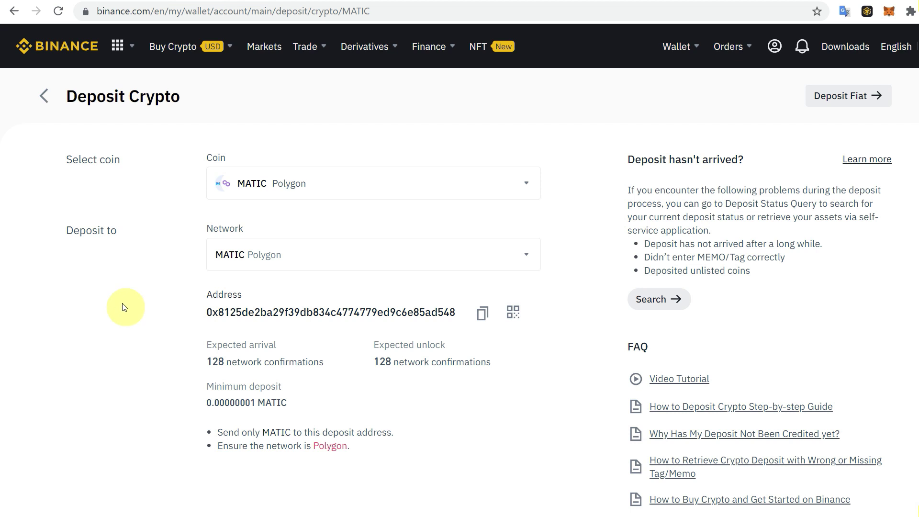
scroll(122, 306, down, 2)
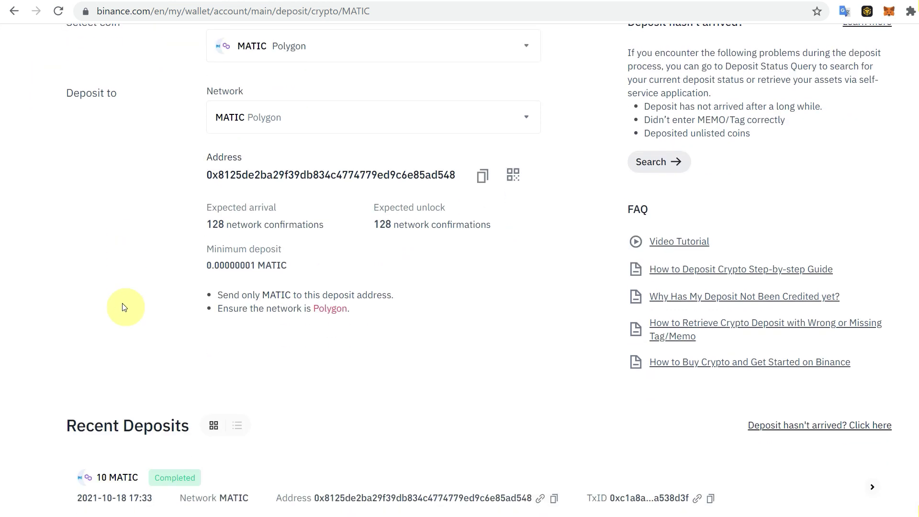
scroll(122, 307, down, 2)
scroll(125, 241, up, 4)
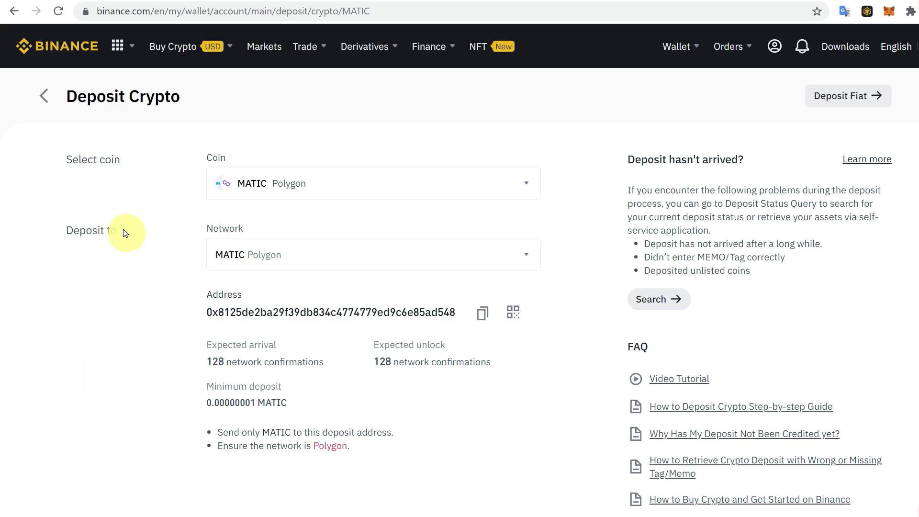
scroll(123, 233, down, 4)
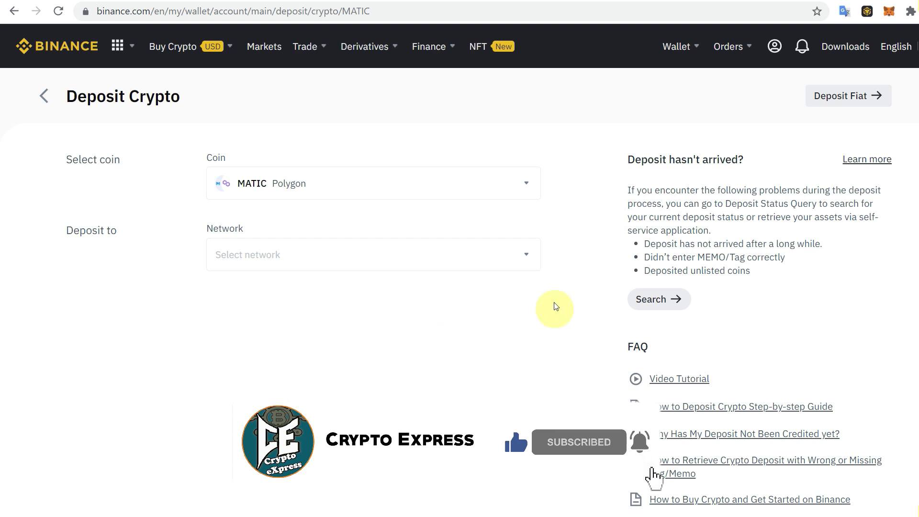
scroll(580, 286, down, 3)
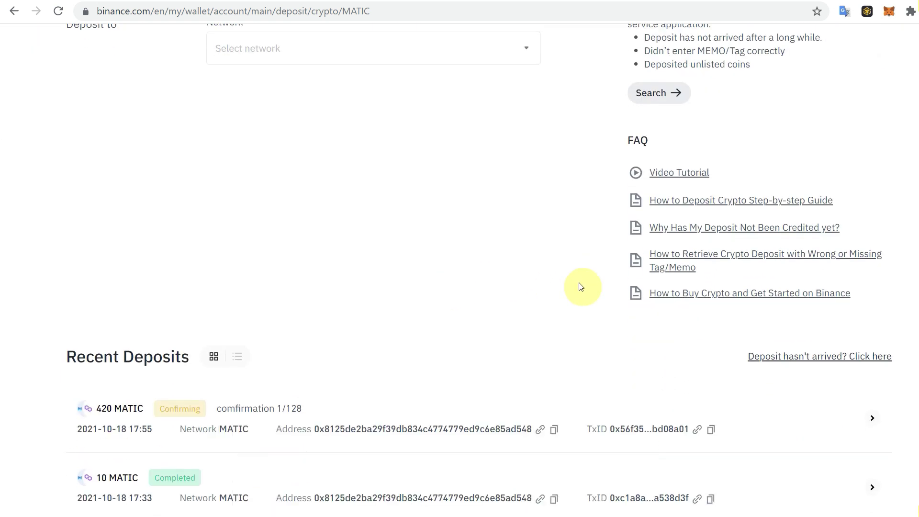
scroll(469, 352, up, 1)
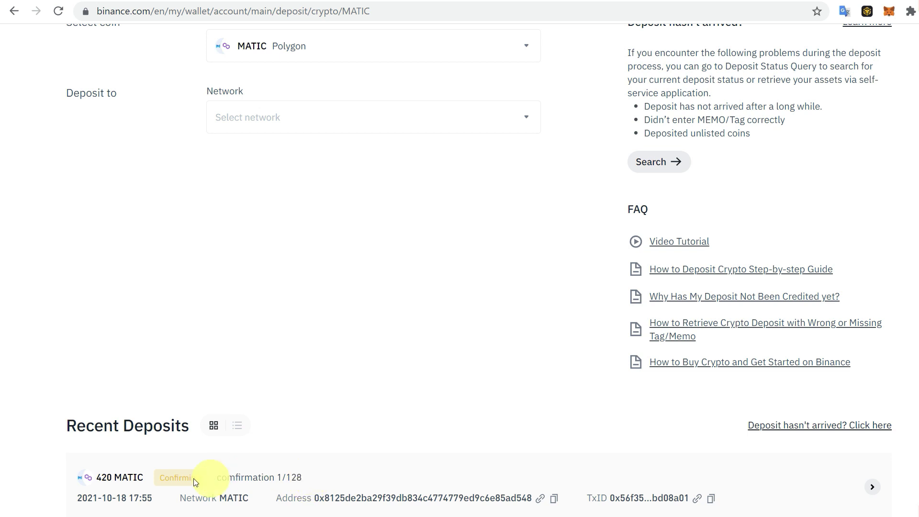
scroll(588, 311, up, 3)
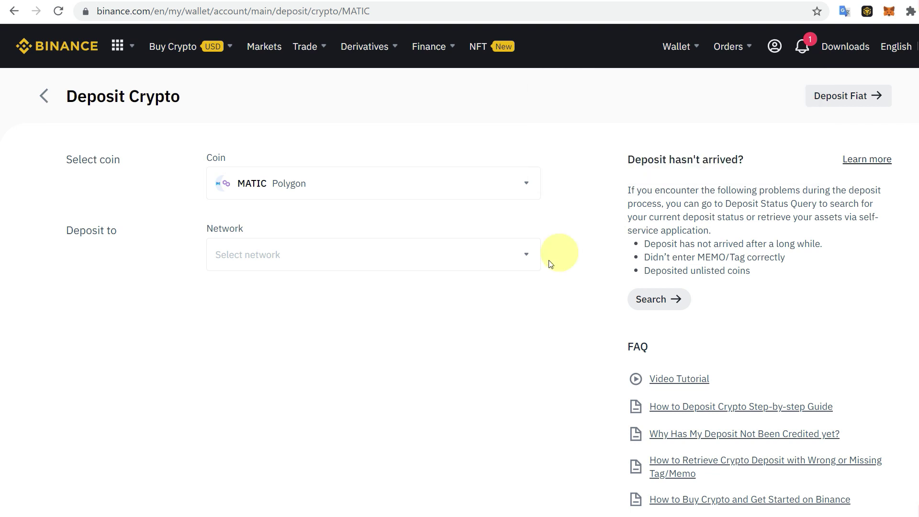
scroll(546, 311, down, 1)
scroll(546, 313, down, 1)
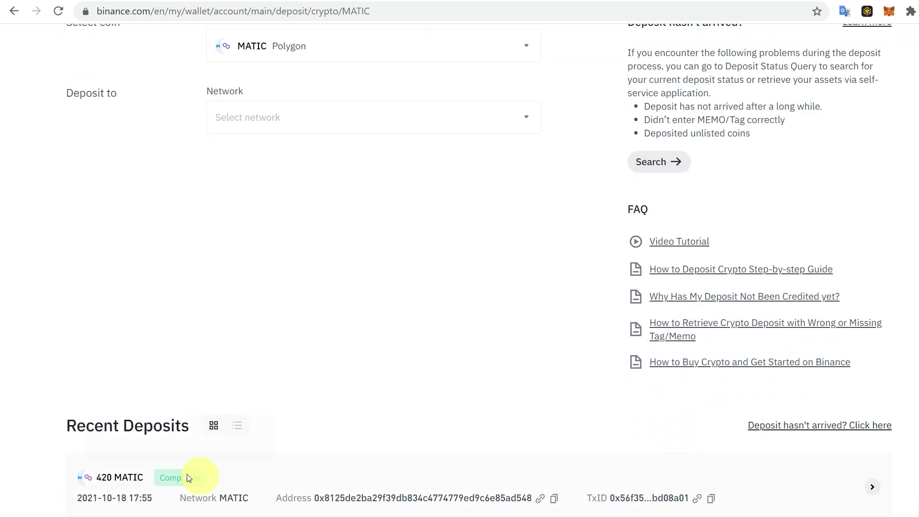